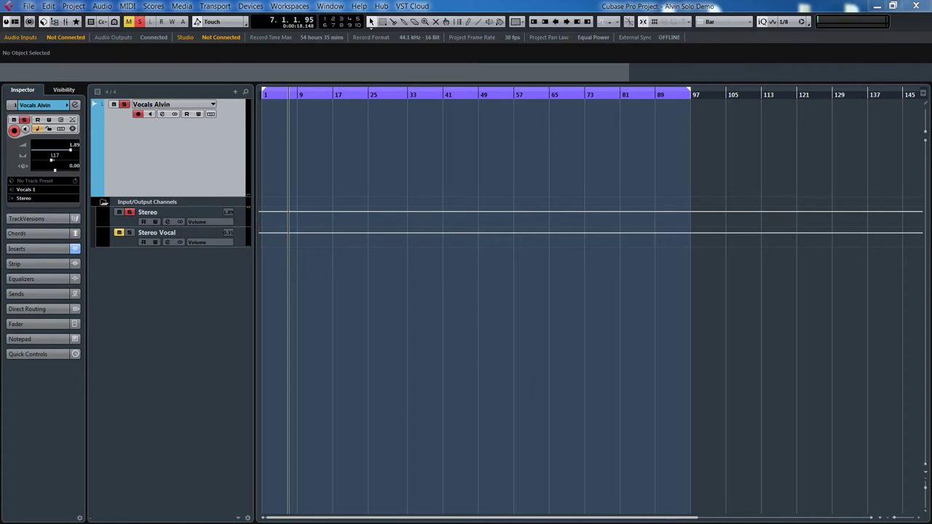
# Step: Show the Transport Panel, put the playback position at bar 25, and open the MediaBay
pyautogui.press('F2')
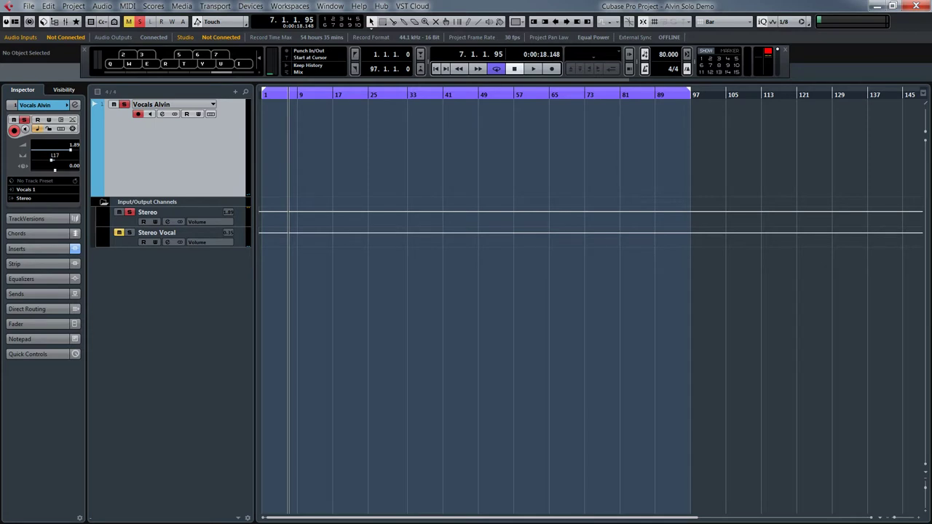
pyautogui.click(368, 95)
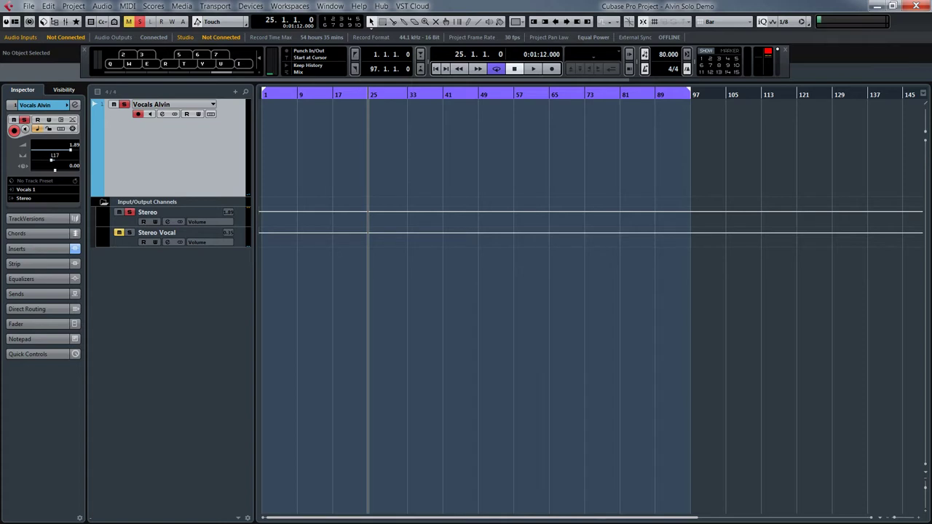
pyautogui.click(182, 6)
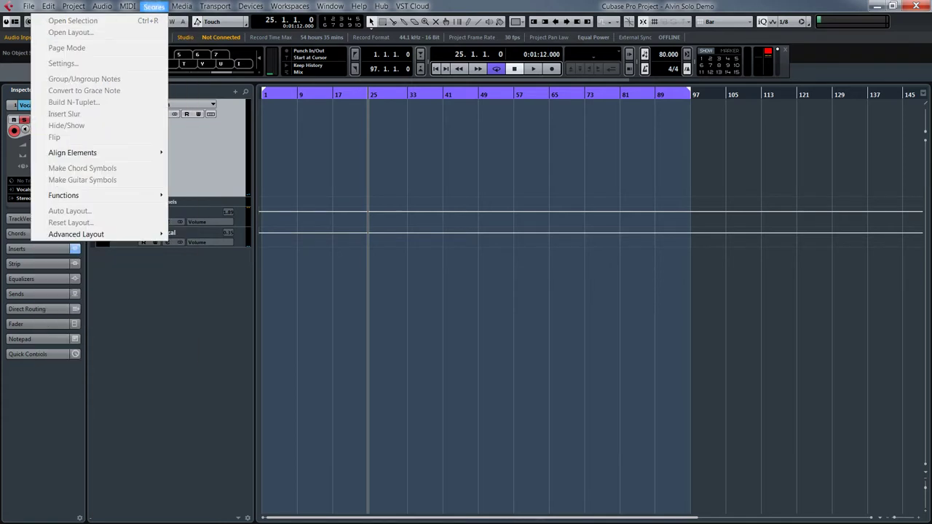
pyautogui.click(70, 36)
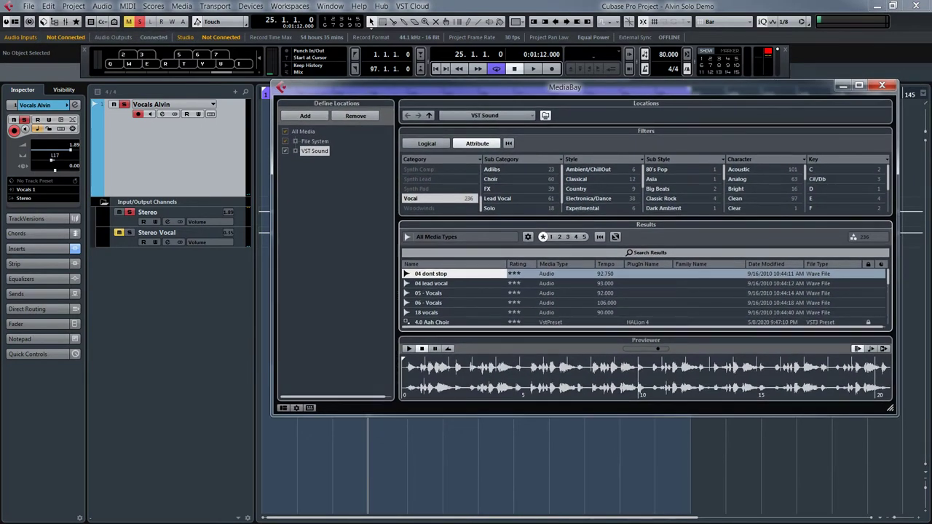
# Step: Preview the '04 lead vocal' sample, then enlarge and reposition the MediaBay window
pyautogui.press('Down')
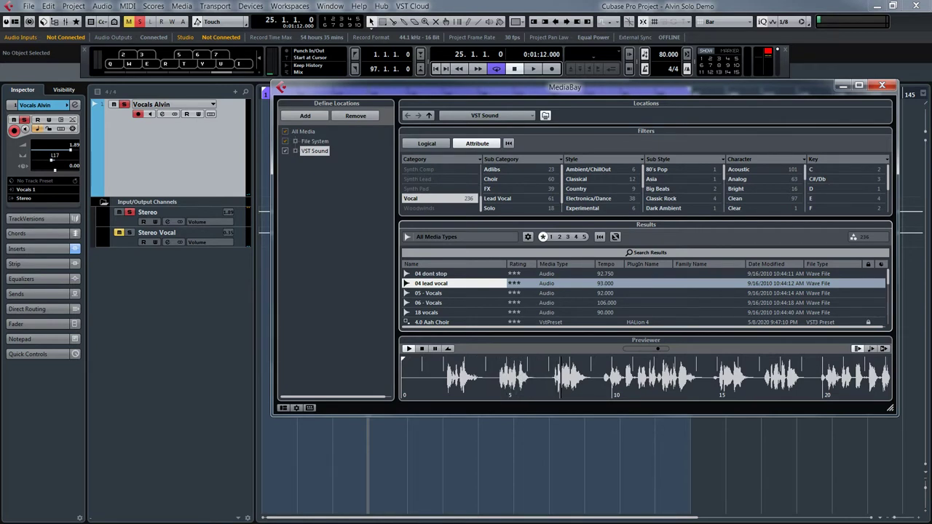
pyautogui.moveTo(890, 408); pyautogui.dragTo(890, 474)
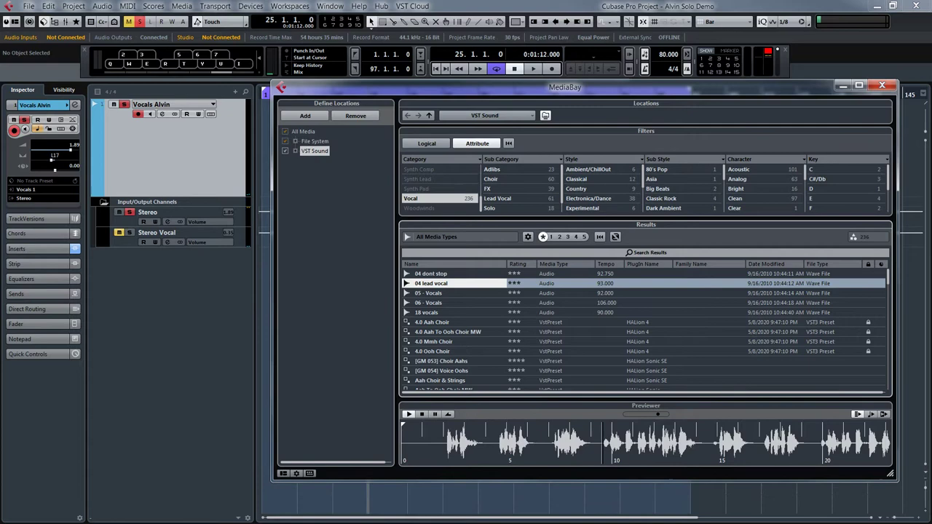
pyautogui.moveTo(553, 87); pyautogui.dragTo(694, 193)
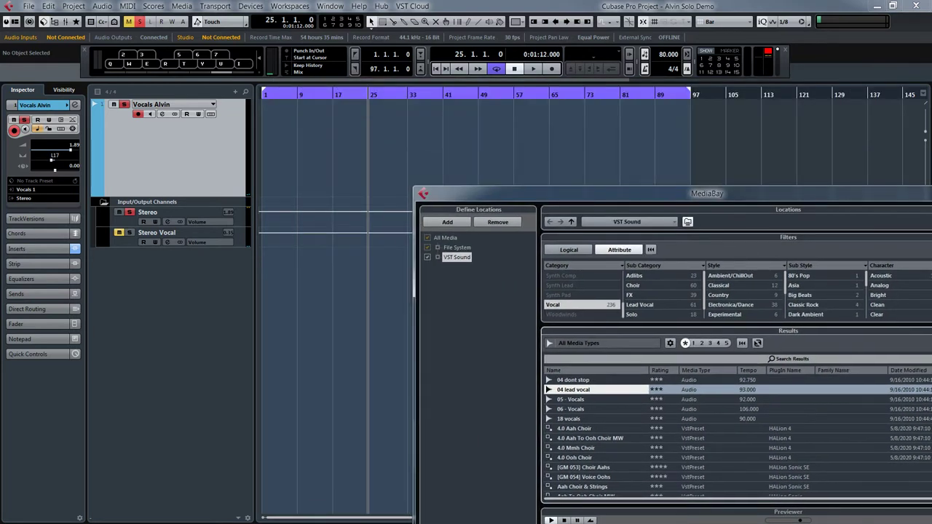
# Step: Drop '04 lead vocal' onto the Vocals Alvin track after bar 25 and play it back
pyautogui.moveTo(573, 389); pyautogui.dragTo(396, 145)
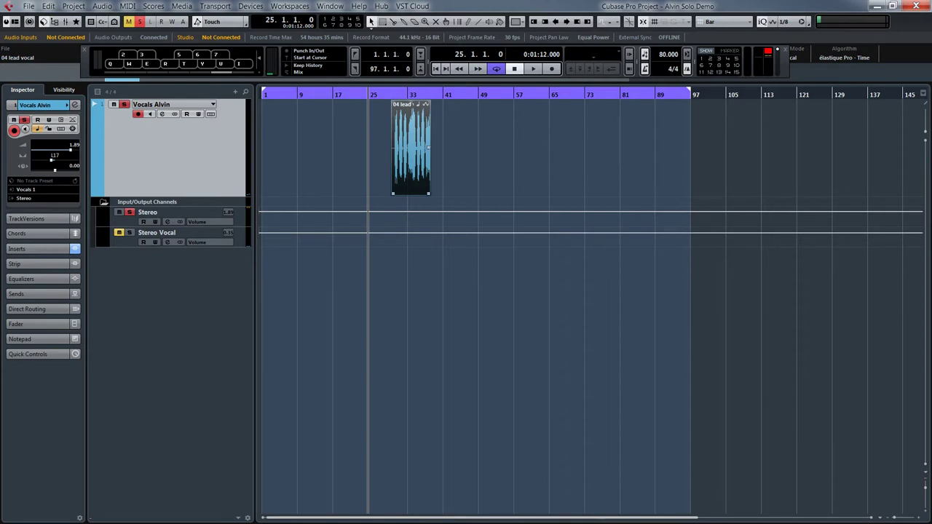
pyautogui.press('shift+KP_Add')
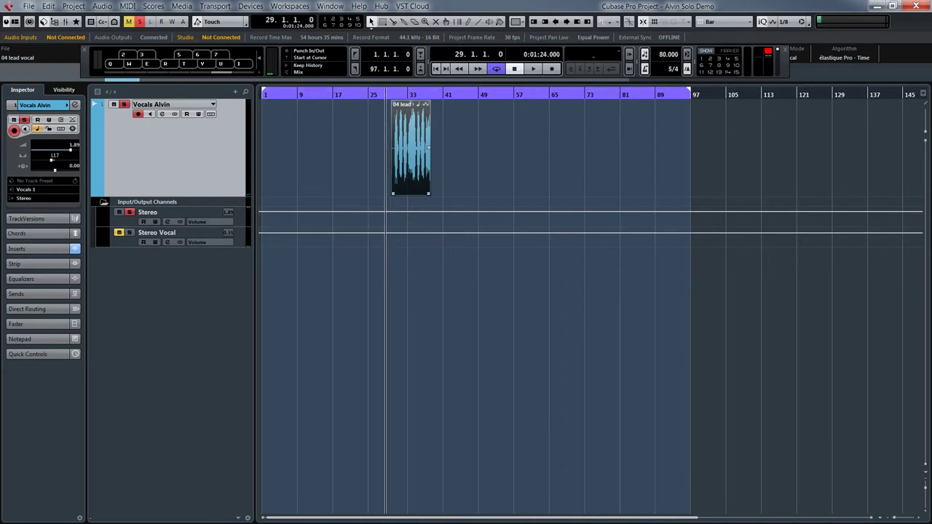
pyautogui.press('space')
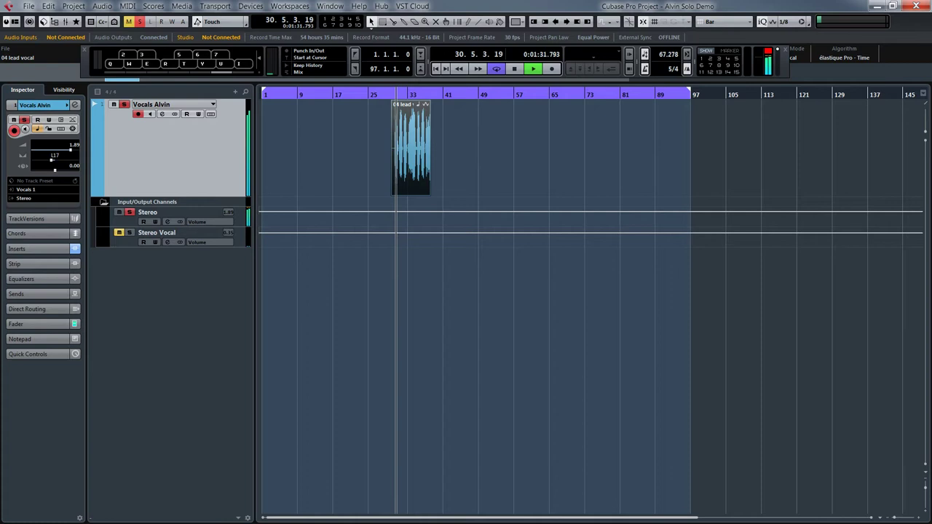
pyautogui.press('space')
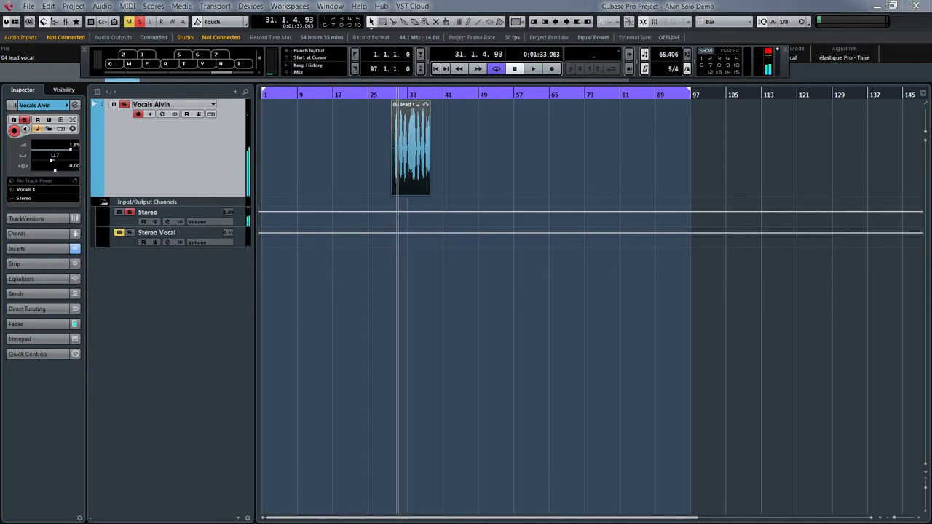
# Step: Browse the Pitch Shift plug-ins for an empty insert slot on Vocals Alvin
pyautogui.click(43, 248)
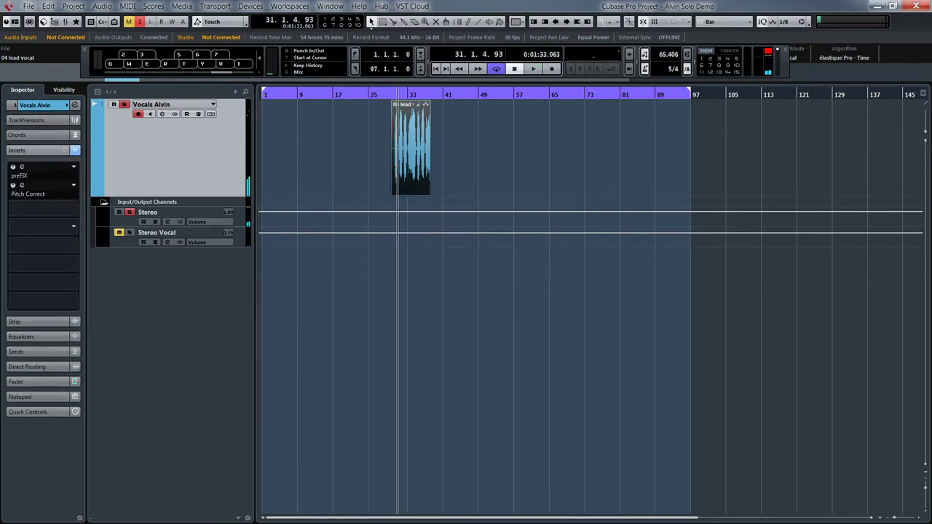
pyautogui.click(40, 208)
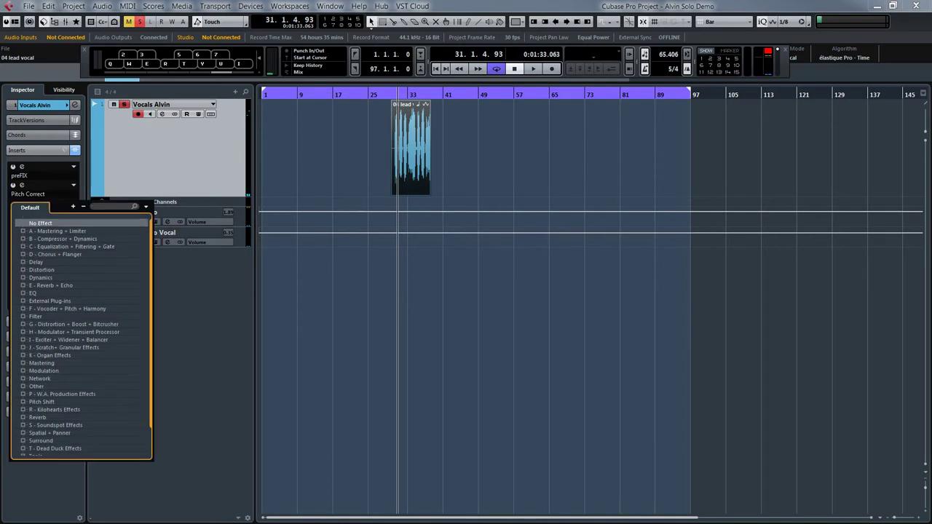
pyautogui.scroll(-3, 81, 334)
pyautogui.scroll(-1, 82, 334)
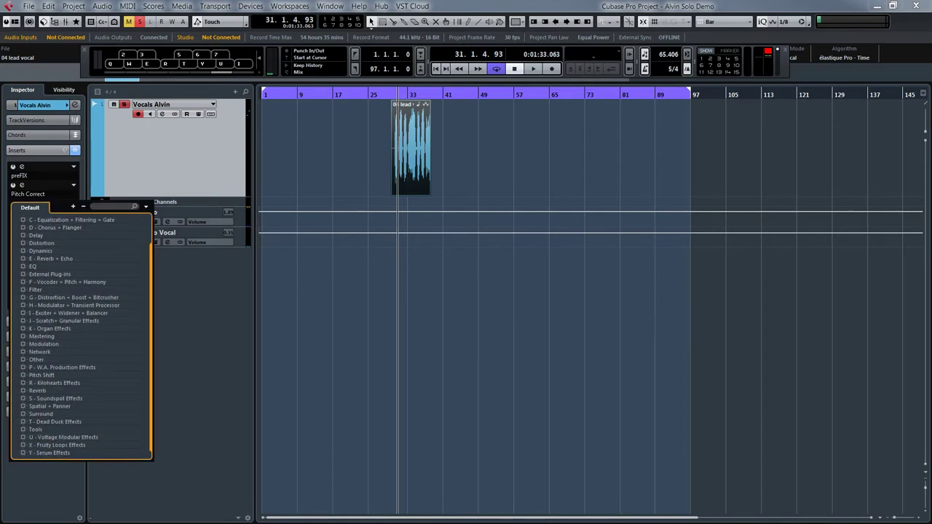
pyautogui.click(23, 374)
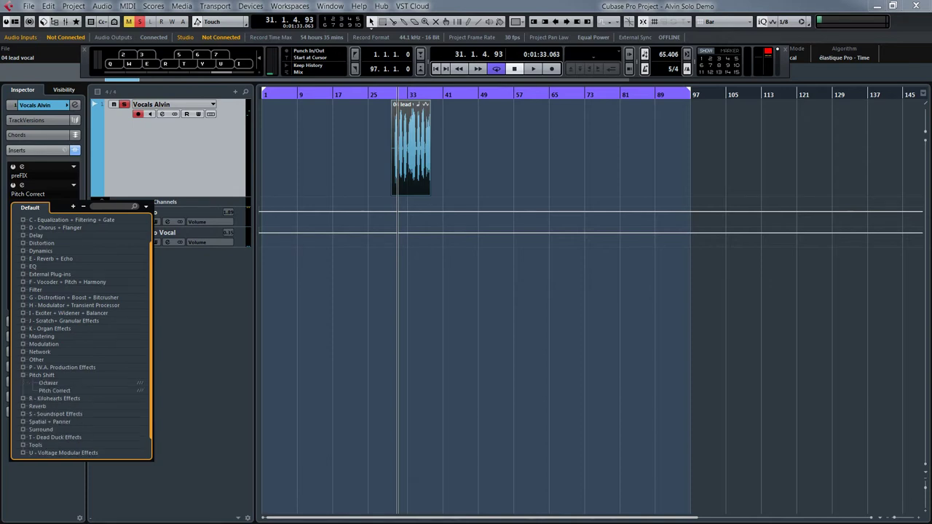
pyautogui.press('Escape')
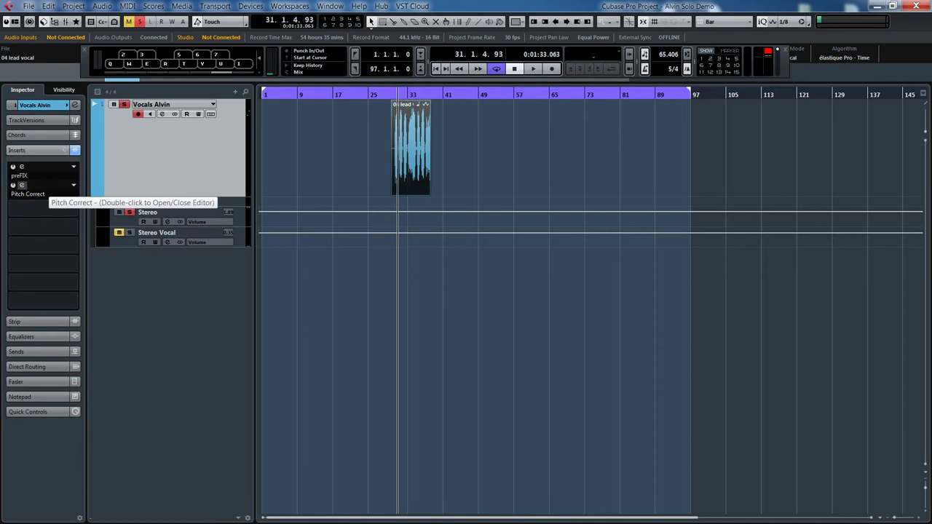
# Step: Open the Pitch Correct editor beside the Inspector with the Vocals Alvin inserts visible
pyautogui.doubleClick(41, 189)
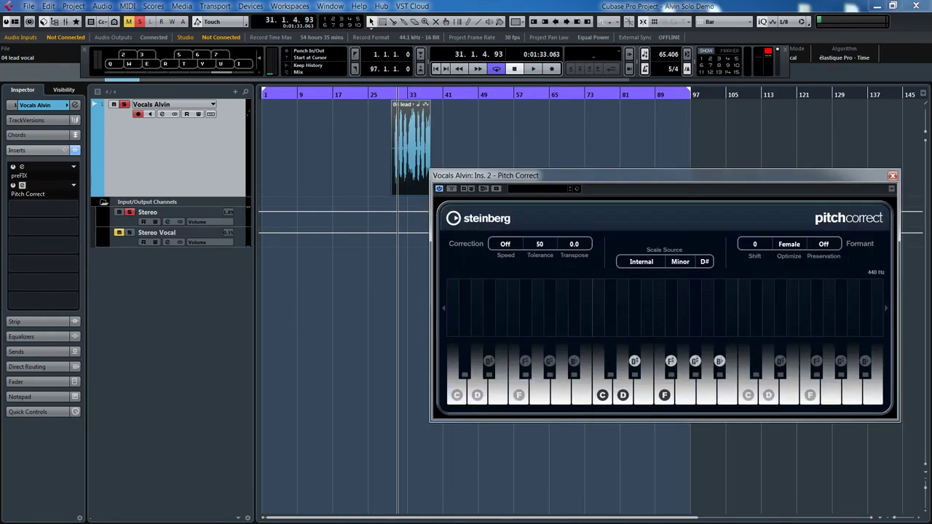
pyautogui.moveTo(509, 176); pyautogui.dragTo(471, 169)
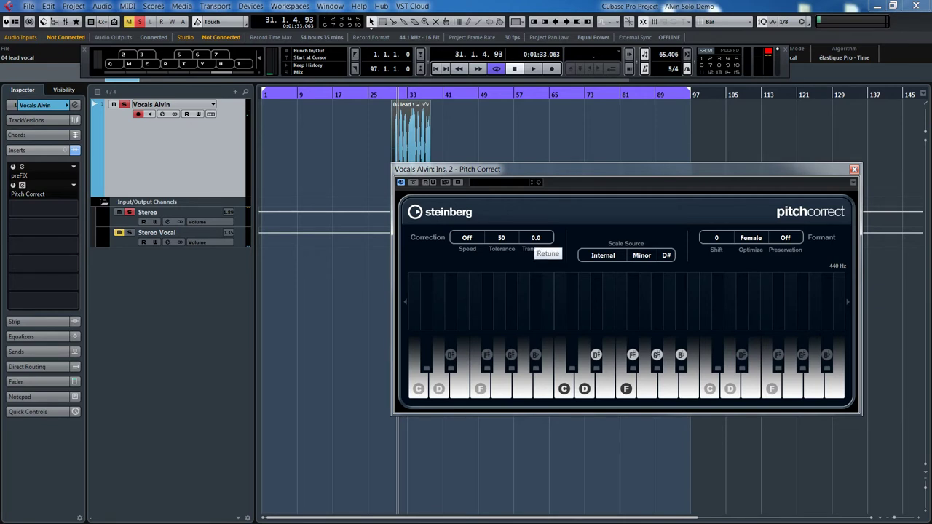
pyautogui.click(40, 105)
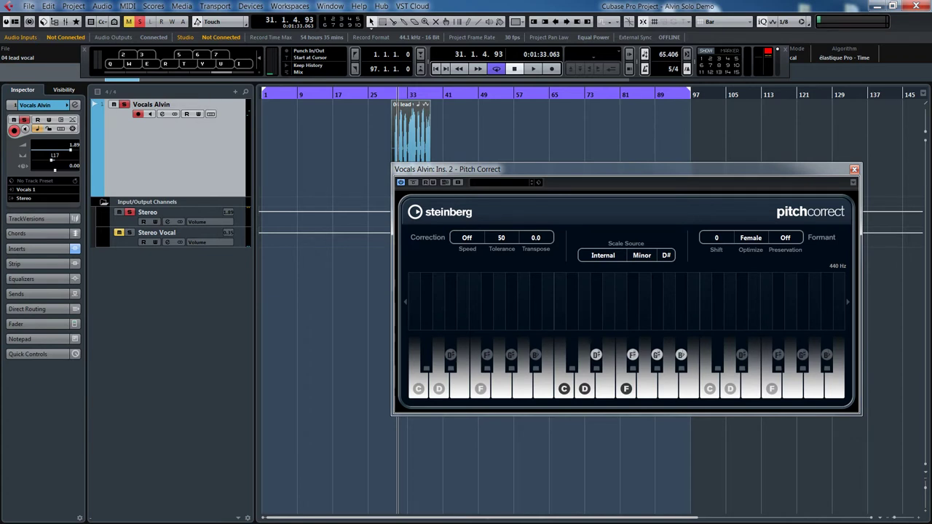
pyautogui.click(40, 248)
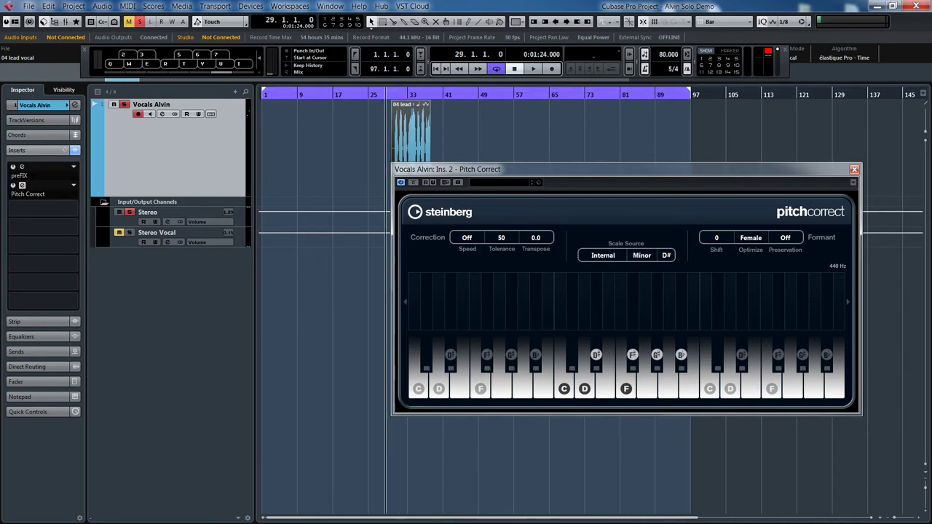
# Step: During vocal playback, scroll Pitch Correct's Transpose up from 0.0 toward 11.3
pyautogui.press('space')
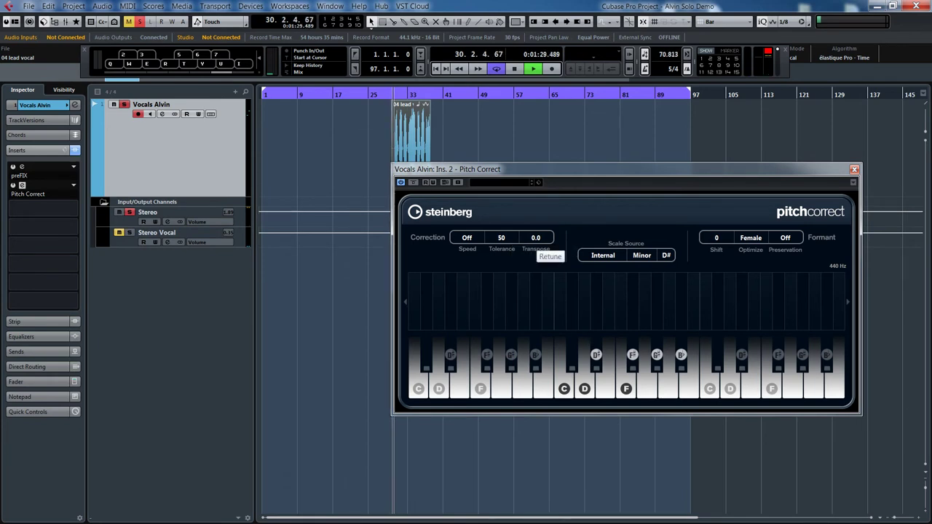
pyautogui.scroll(9, 535, 237)
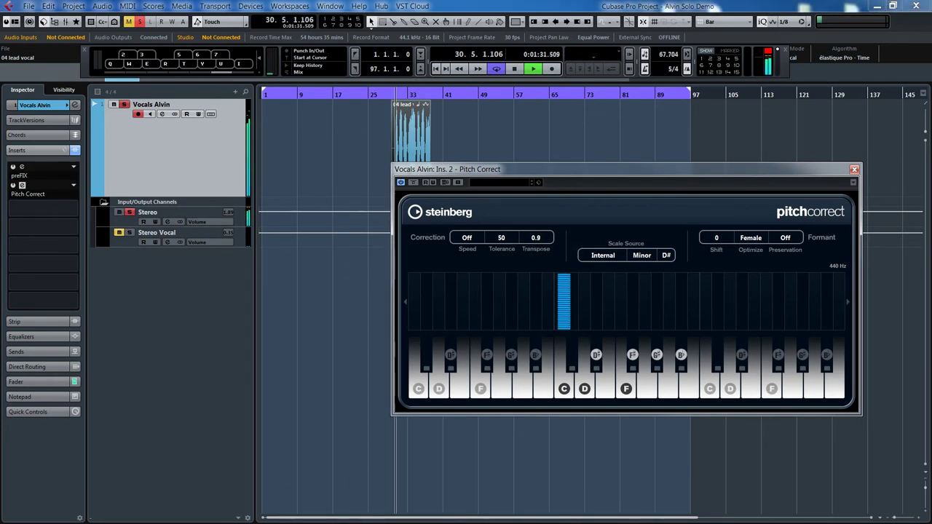
pyautogui.scroll(5, 535, 237)
pyautogui.scroll(3, 535, 238)
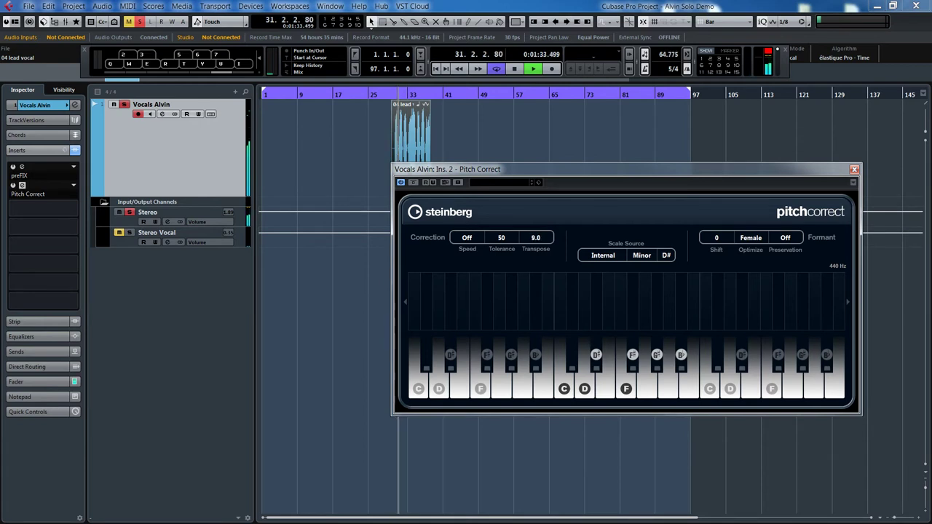
pyautogui.scroll(15, 535, 238)
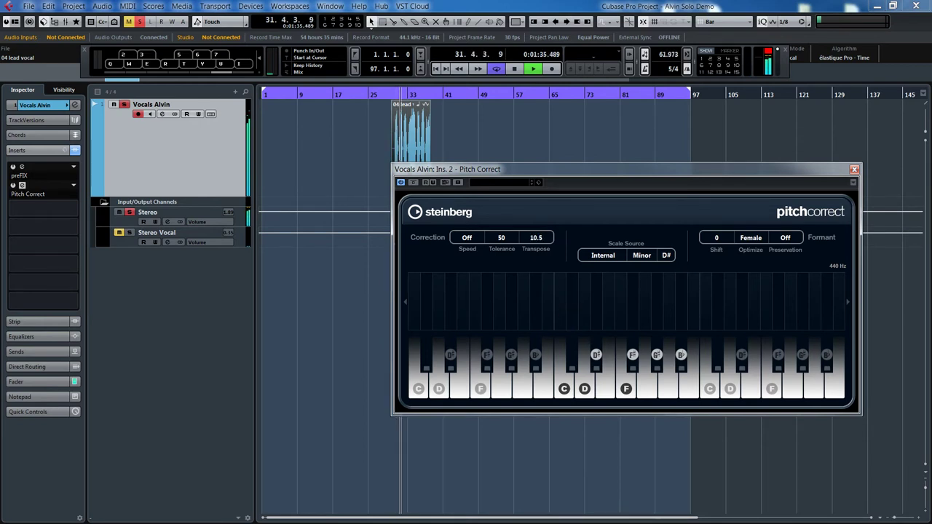
pyautogui.scroll(8, 536, 238)
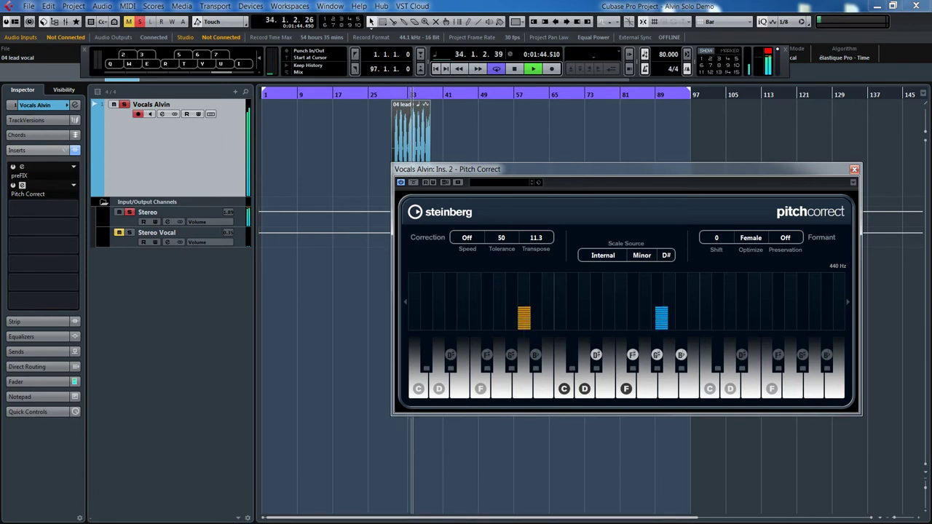
# Step: Stop playback and keep Pitch Correct's formant optimization on Female
pyautogui.click(514, 69)
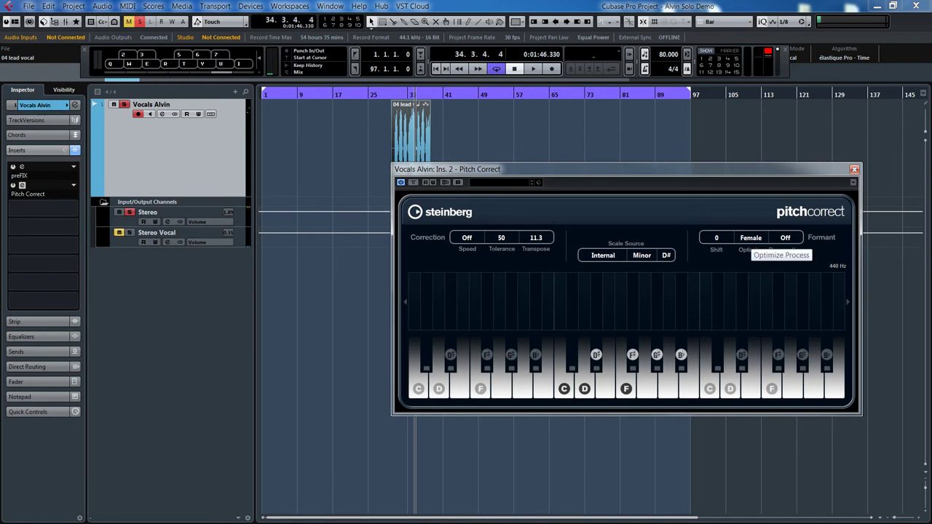
pyautogui.click(750, 239)
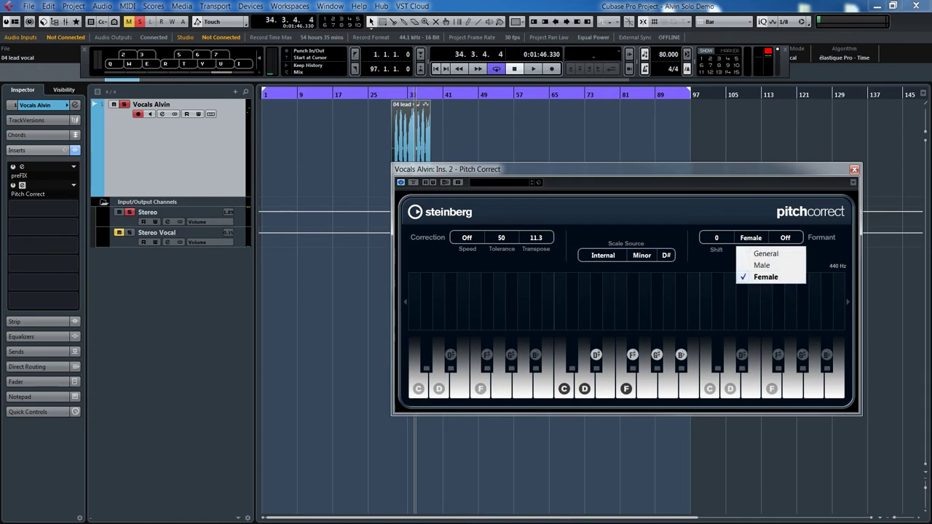
pyautogui.click(765, 277)
pyautogui.click(784, 237)
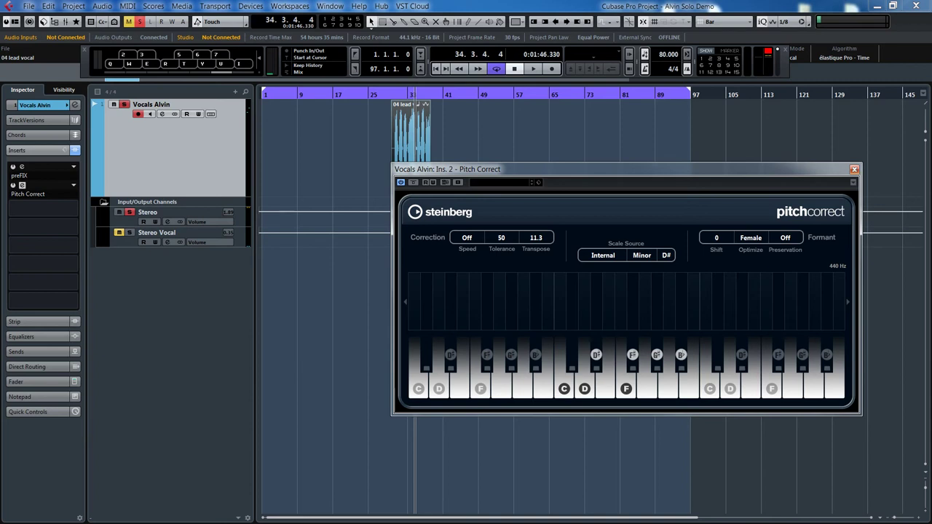
# Step: Close Pitch Correct and open the preFIX insert's editor on Vocals Alvin
pyautogui.click(22, 185)
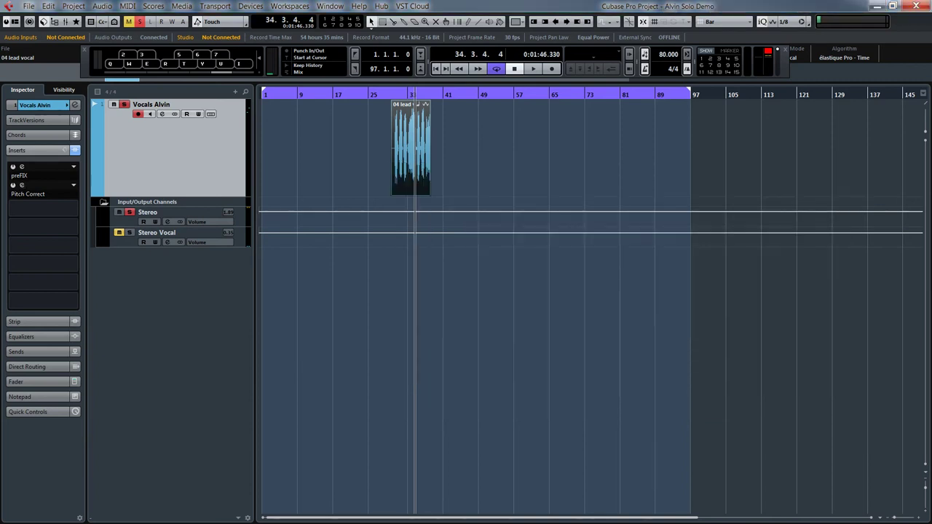
pyautogui.click(22, 167)
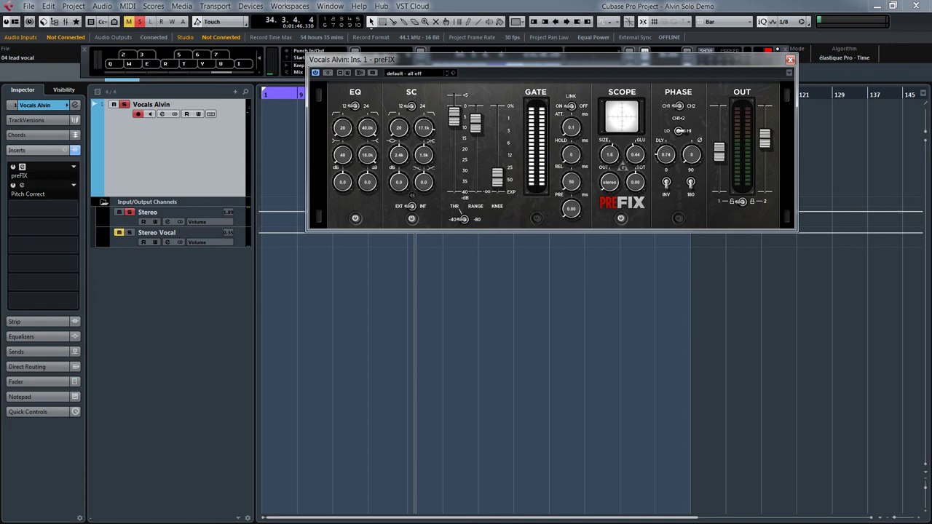
# Step: Move the preFIX window down, audition the vocal through it, stop, and close preFIX
pyautogui.moveTo(437, 59); pyautogui.dragTo(438, 134)
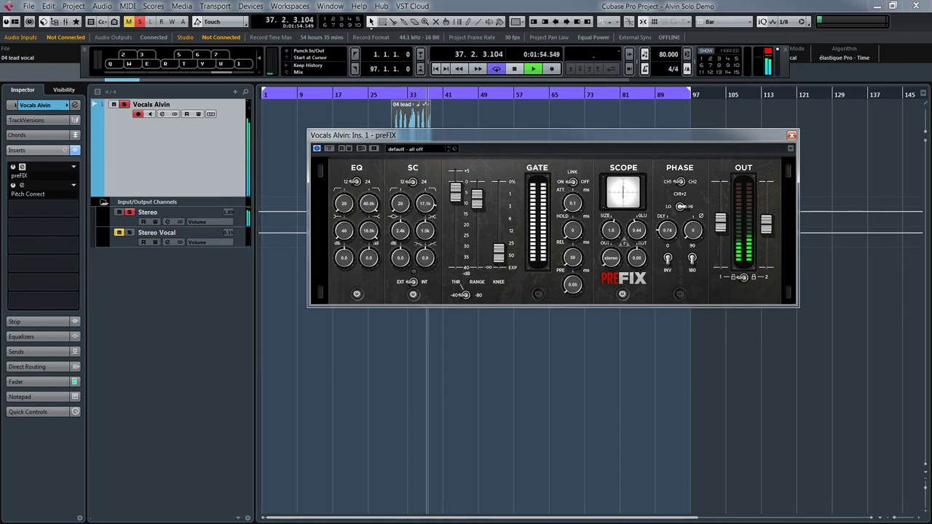
pyautogui.click(514, 69)
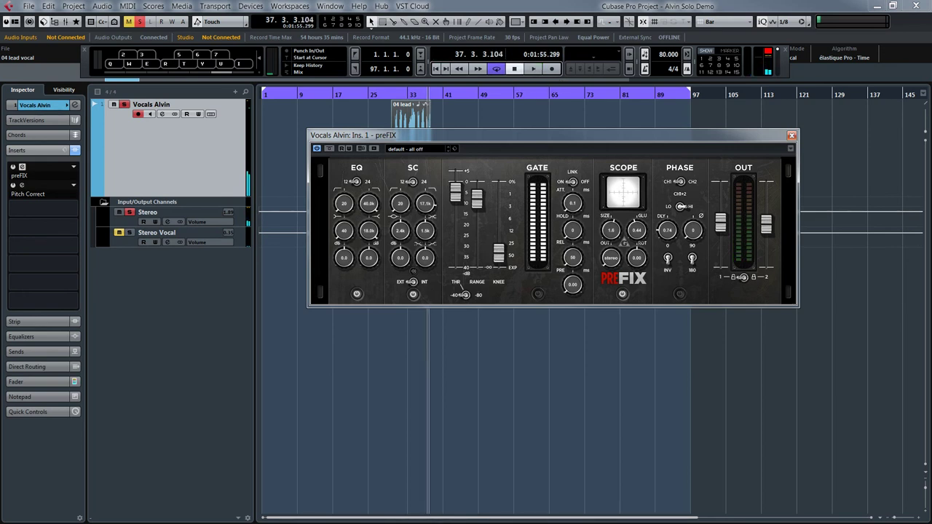
pyautogui.hotkey('ctrl', 'w')
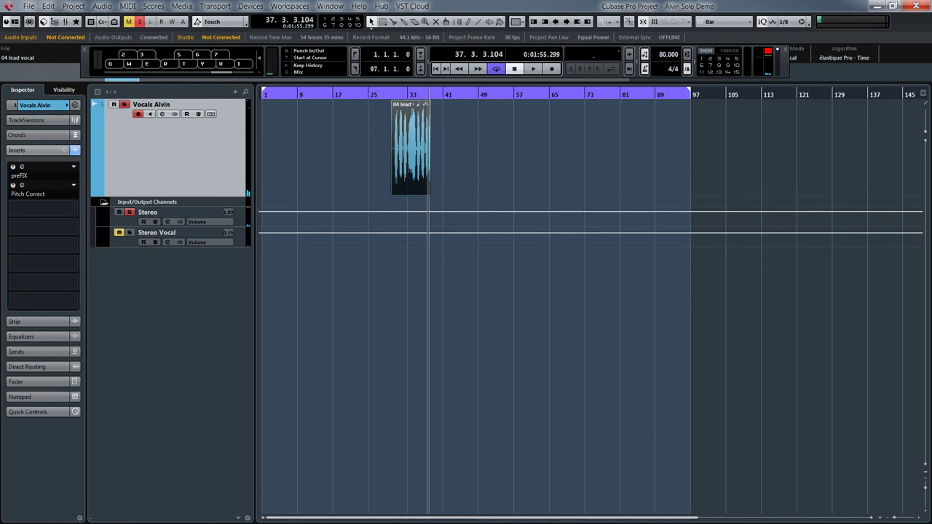